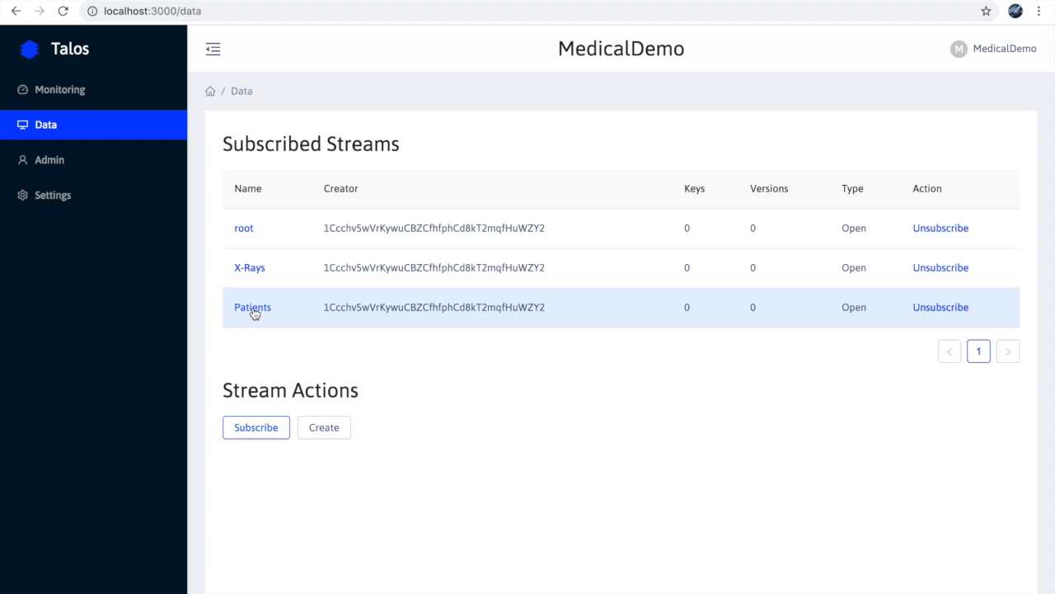
- Start a new key in the Patients stream and enter the patient's ID number as its key name
click(252, 308)
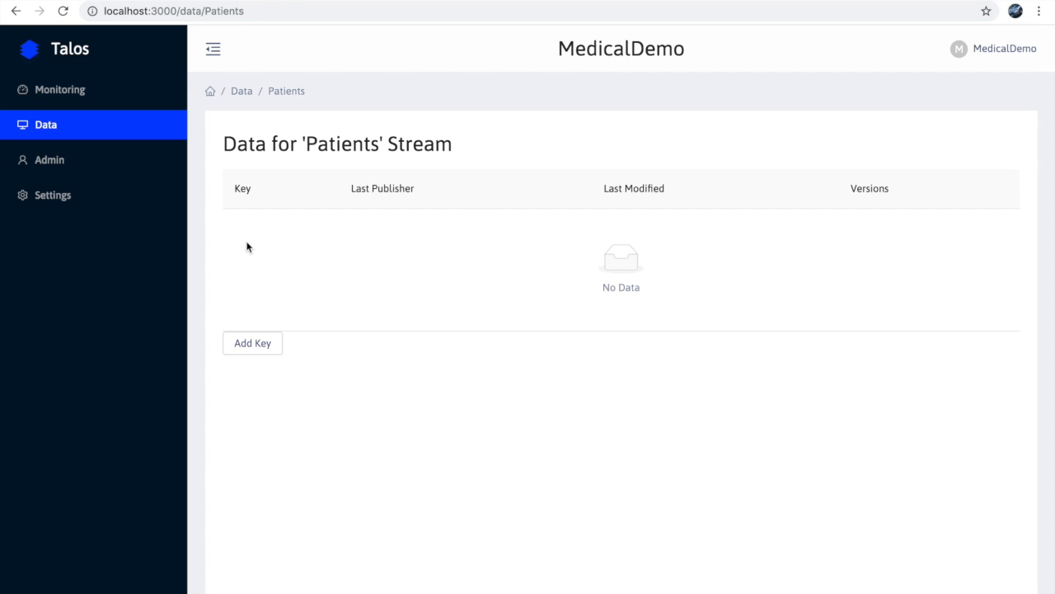
click(262, 348)
click(309, 154)
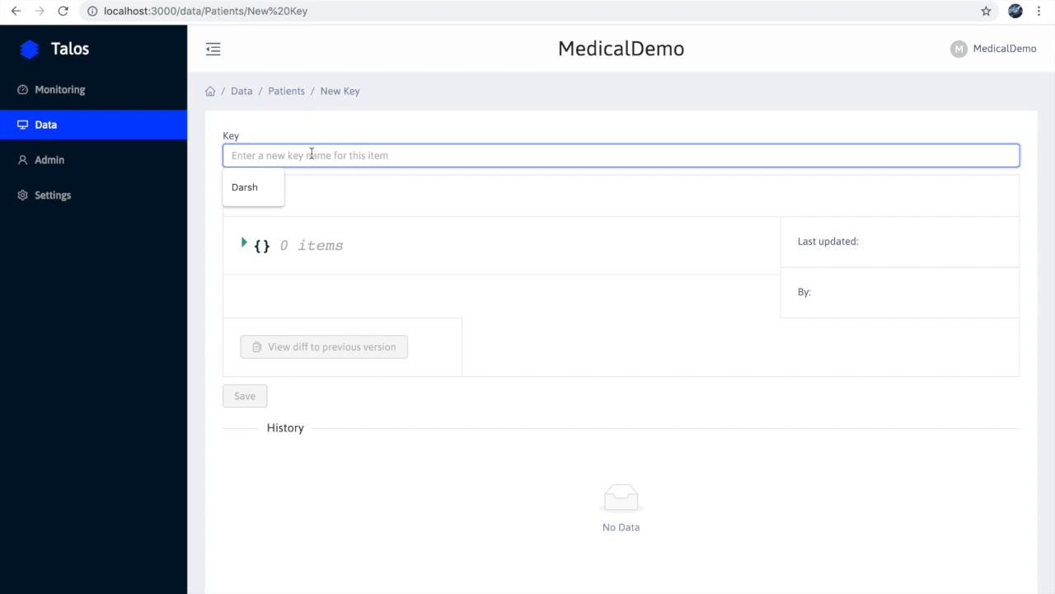
click(356, 132)
click(294, 157)
text(012345678)
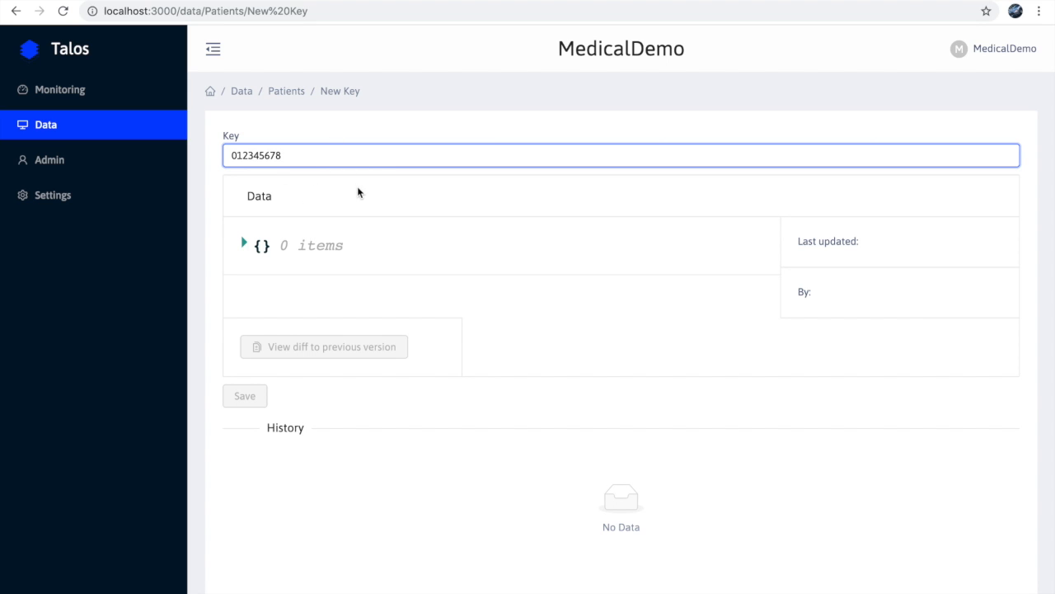
- Add a "first name" field to the new key's data and fill in the patient's first name
mouse_move(305, 255)
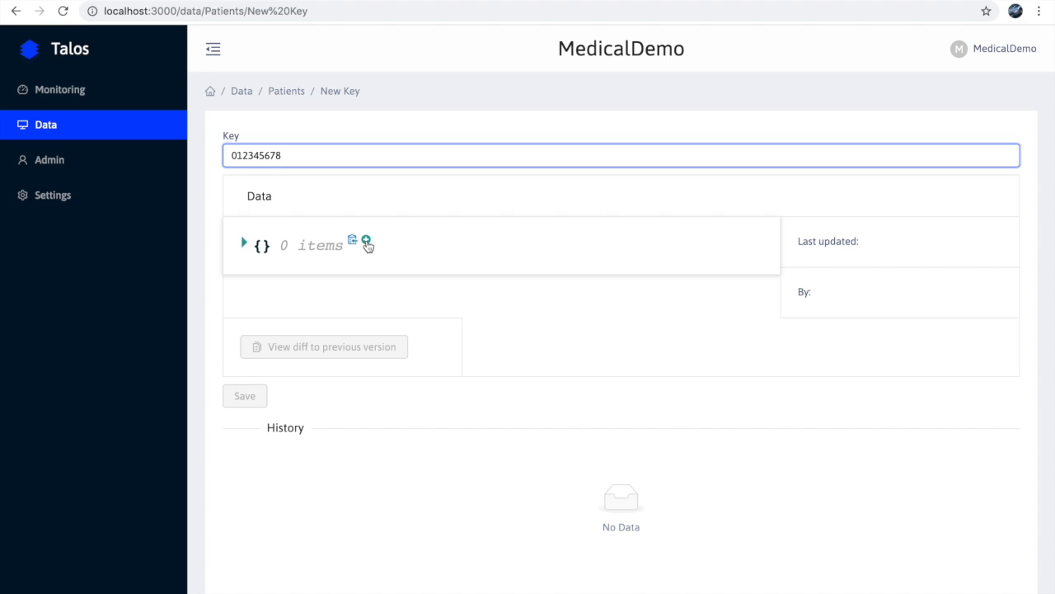
click(367, 240)
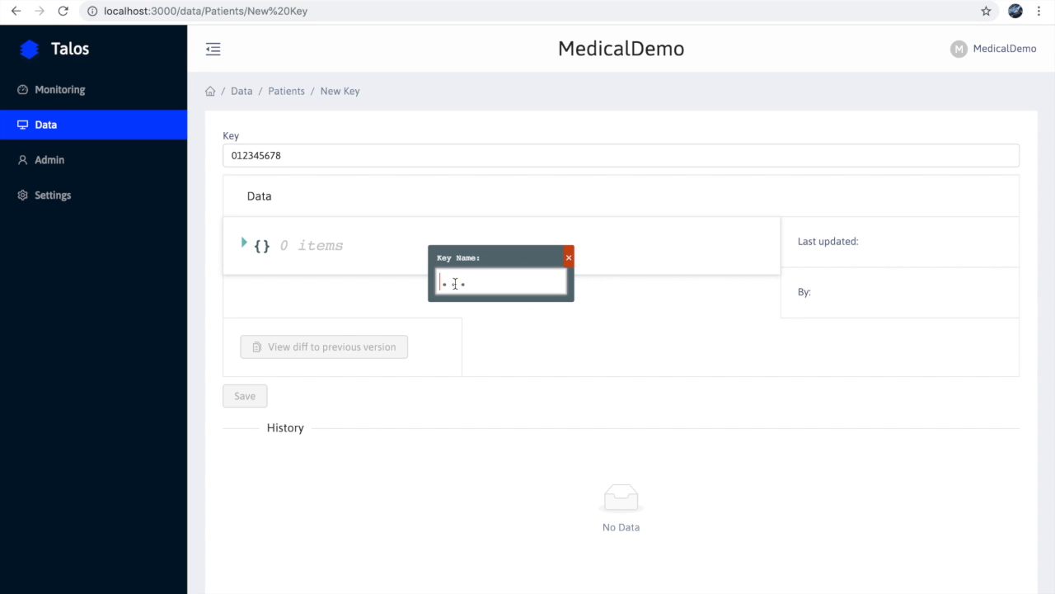
text(first name)
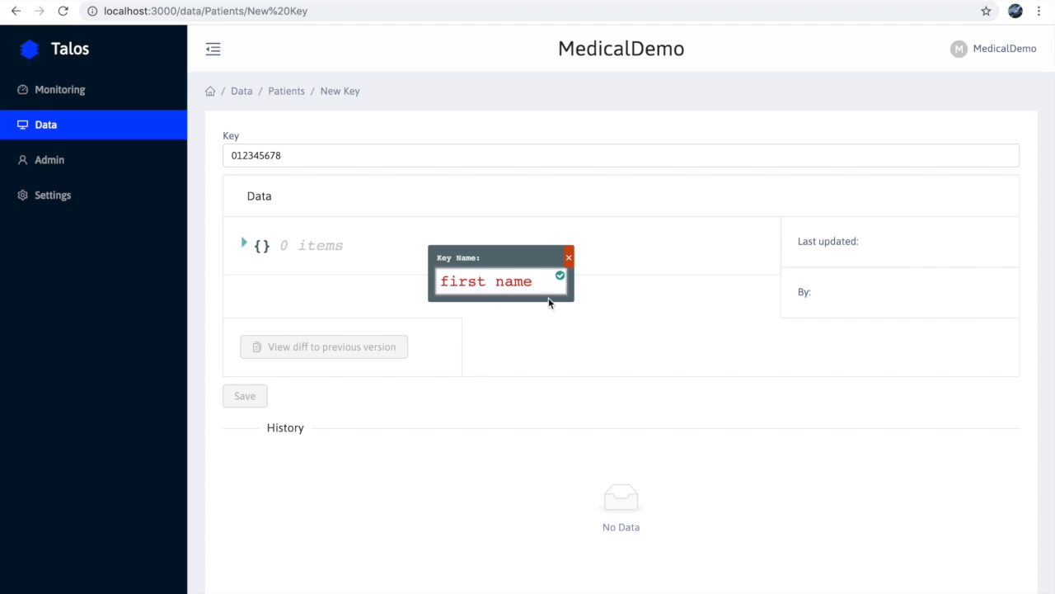
click(561, 277)
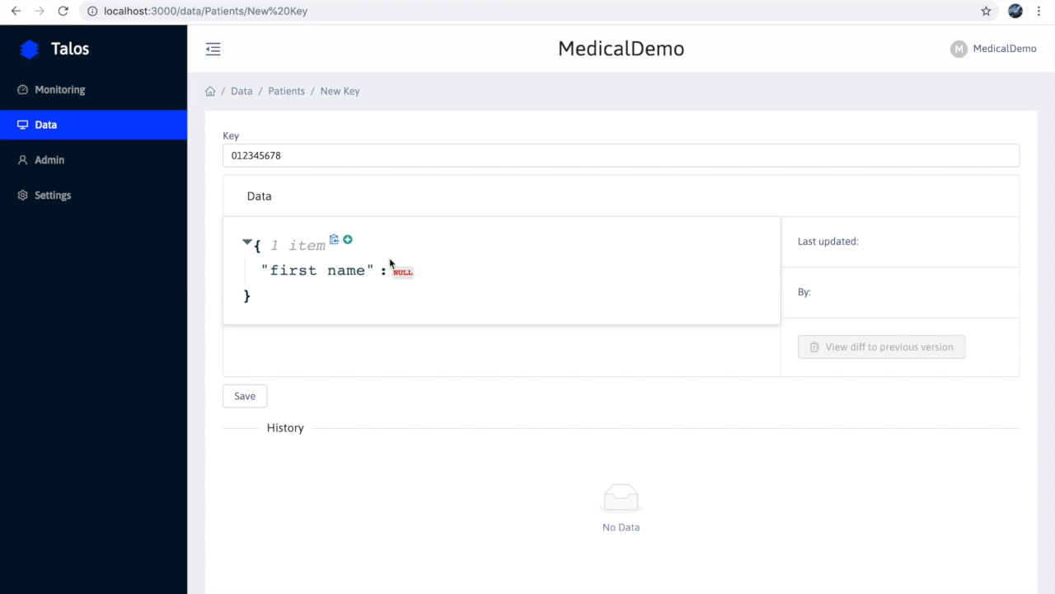
click(437, 266)
drag(426, 276, 365, 276)
text(John)
click(622, 271)
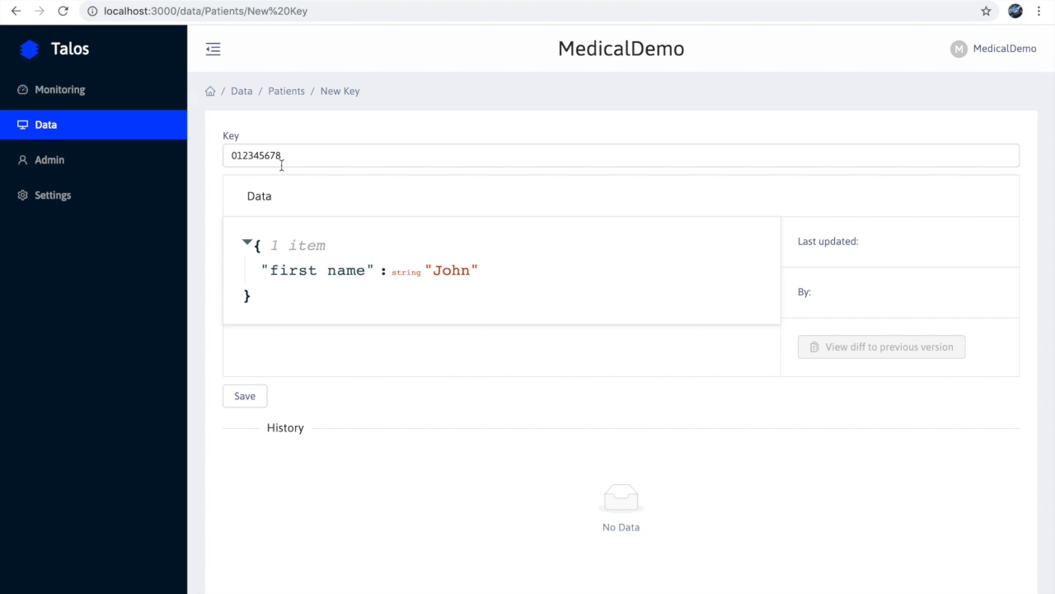
- Add a "last name" field to the data and replace its null value with the patient's last name
click(346, 241)
text(last name)
click(562, 281)
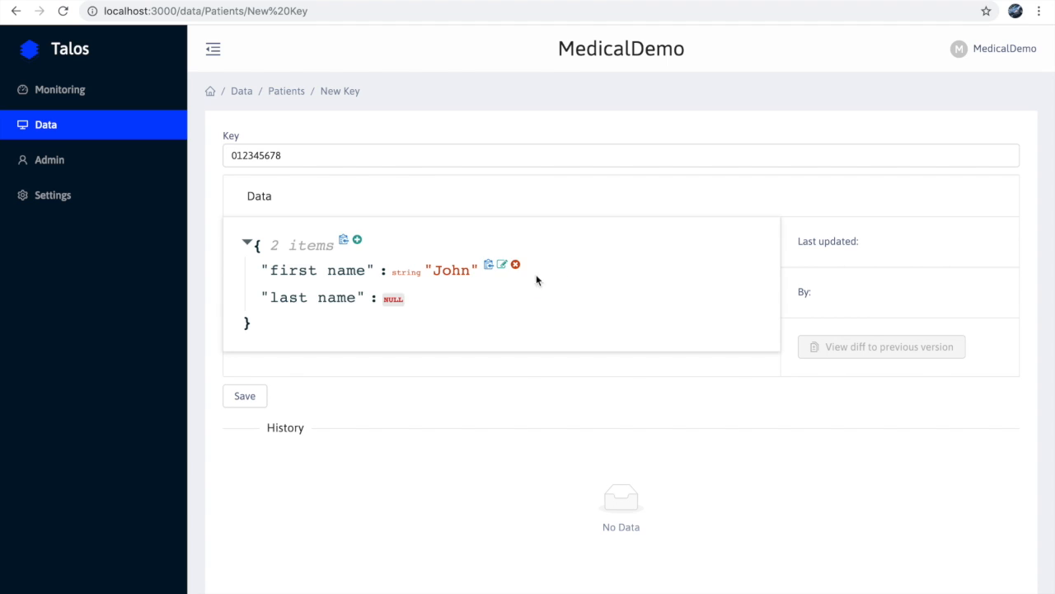
click(427, 290)
key(BackSpace)
key(BackSpace)
key(BackSpace)
key(BackSpace)
text(Doe)
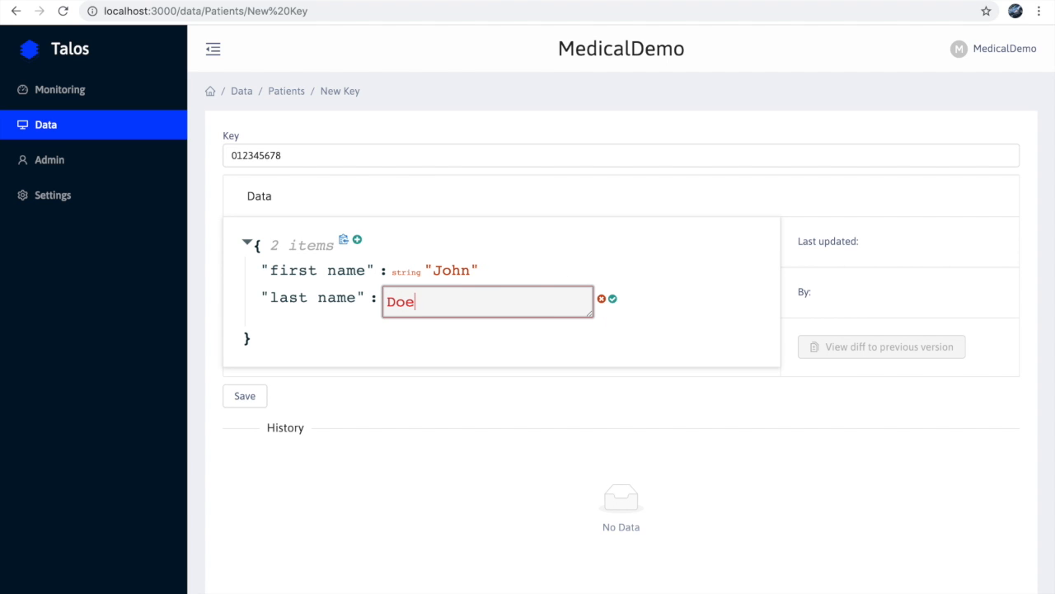
click(613, 299)
- Add a "phone number" field to the data and fill in the patient's phone number as text
click(357, 239)
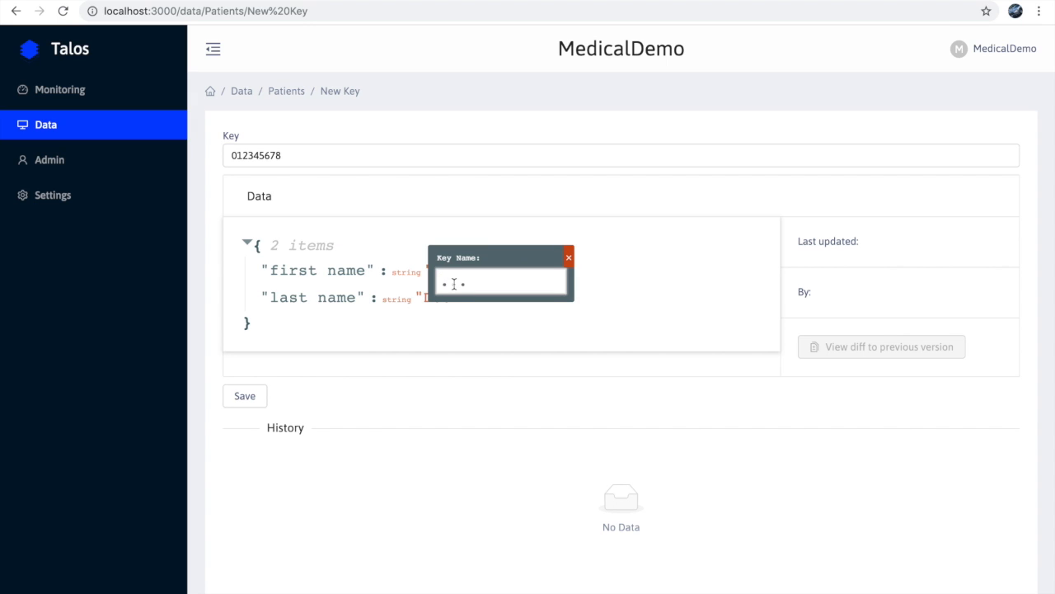
text(phone number)
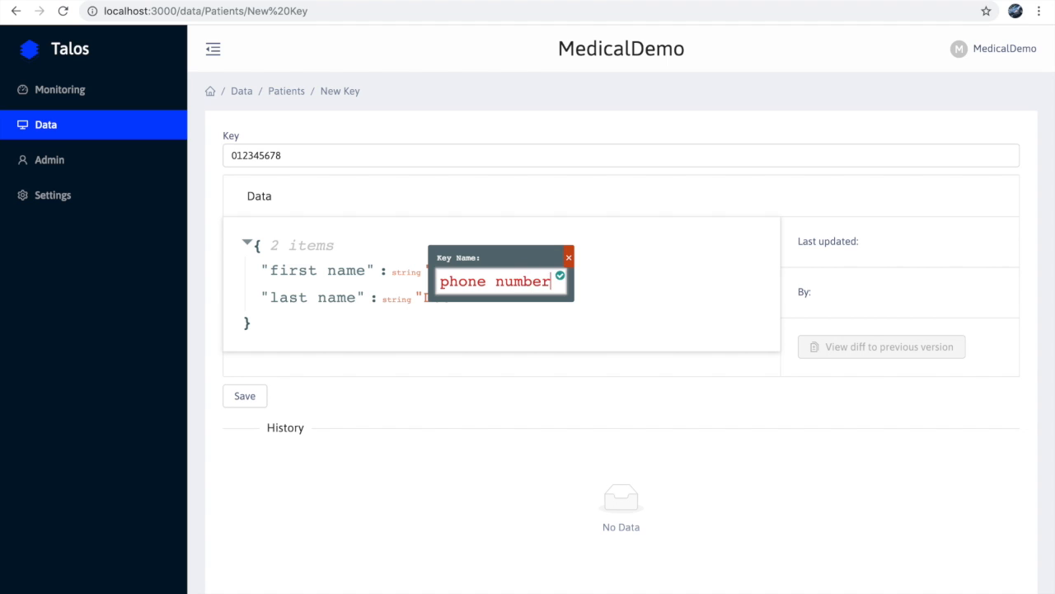
click(560, 274)
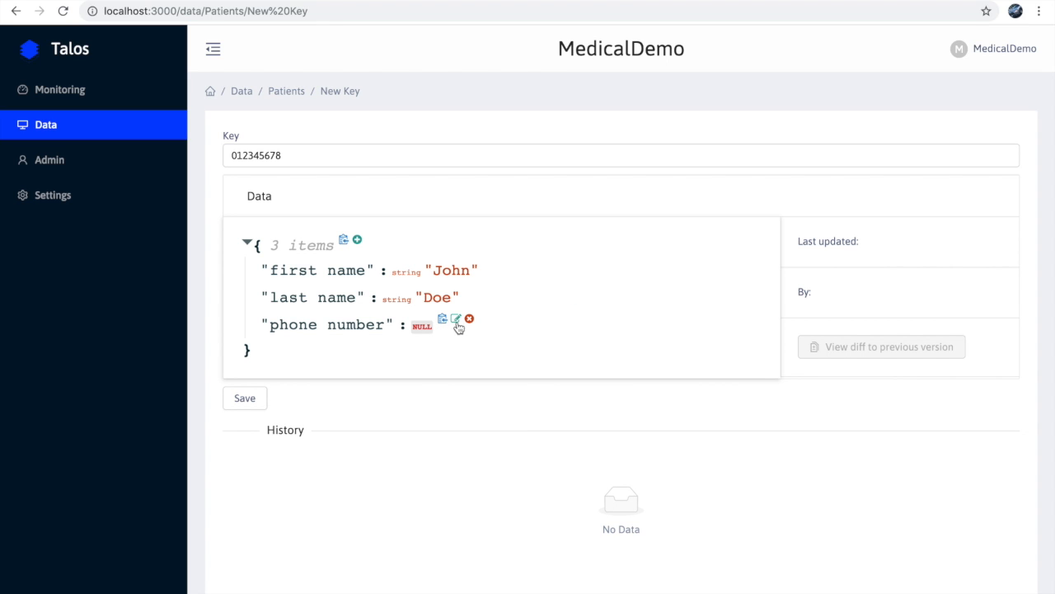
click(458, 322)
drag(458, 328, 361, 326)
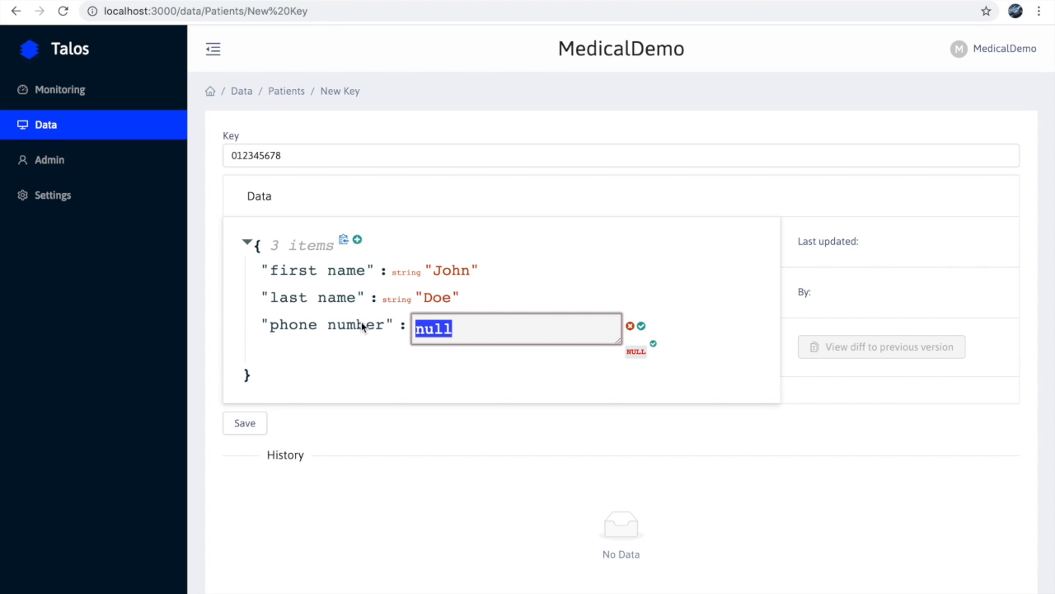
text(654)
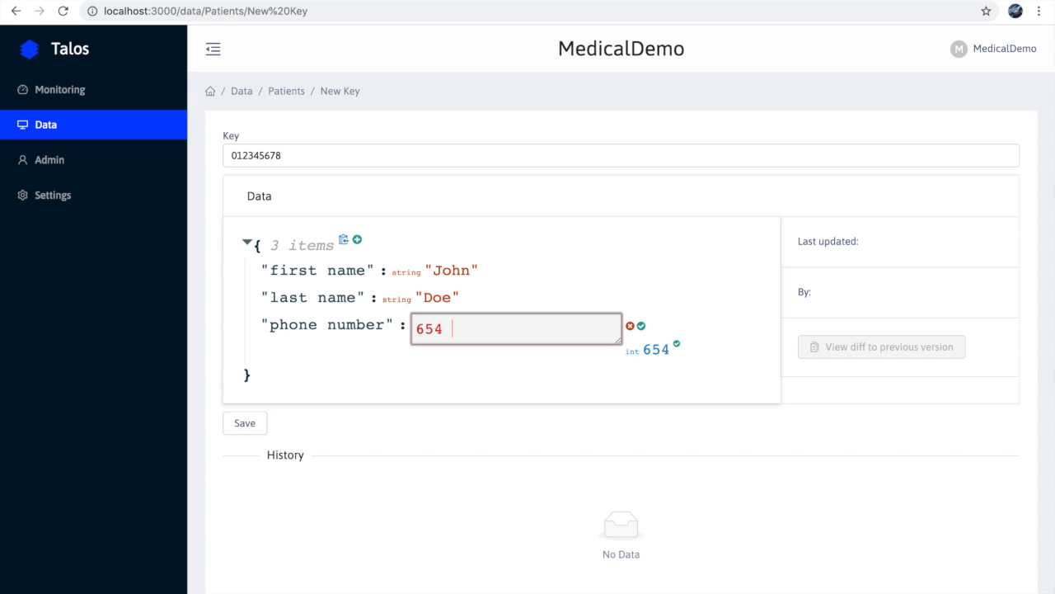
text( 7)
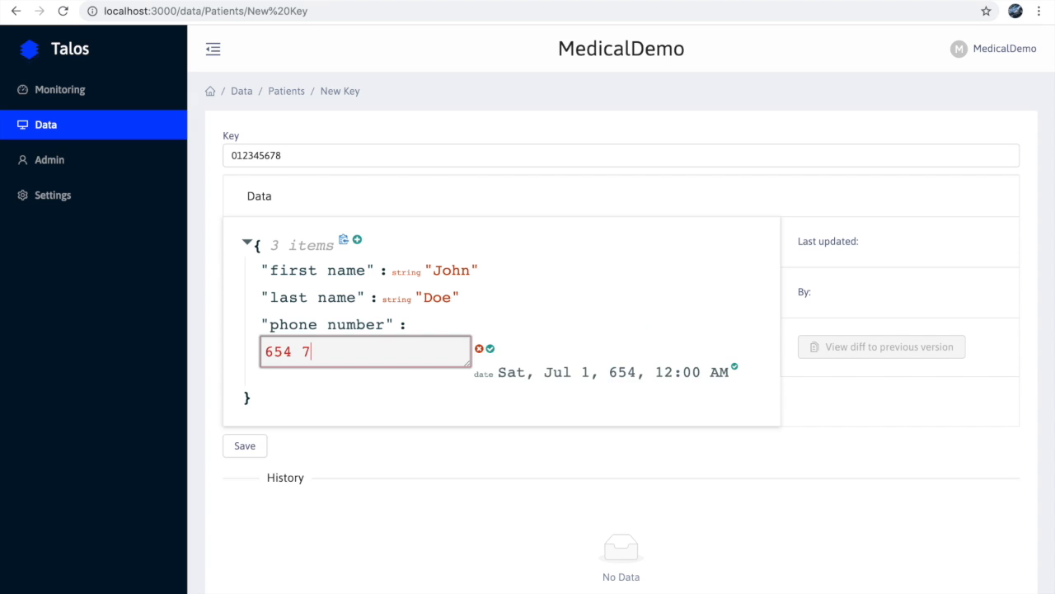
text(65-6547)
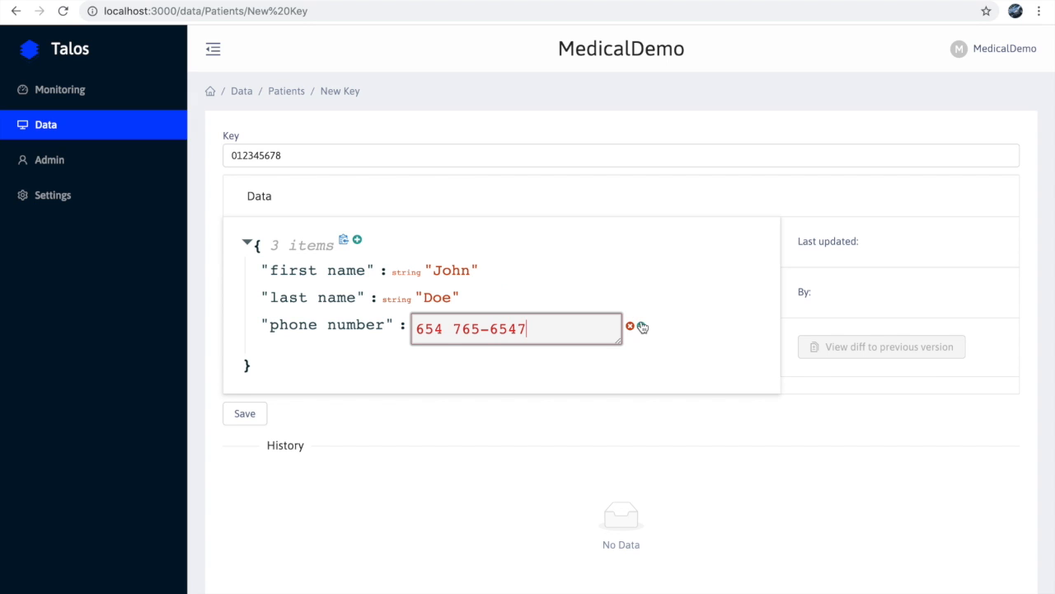
click(642, 327)
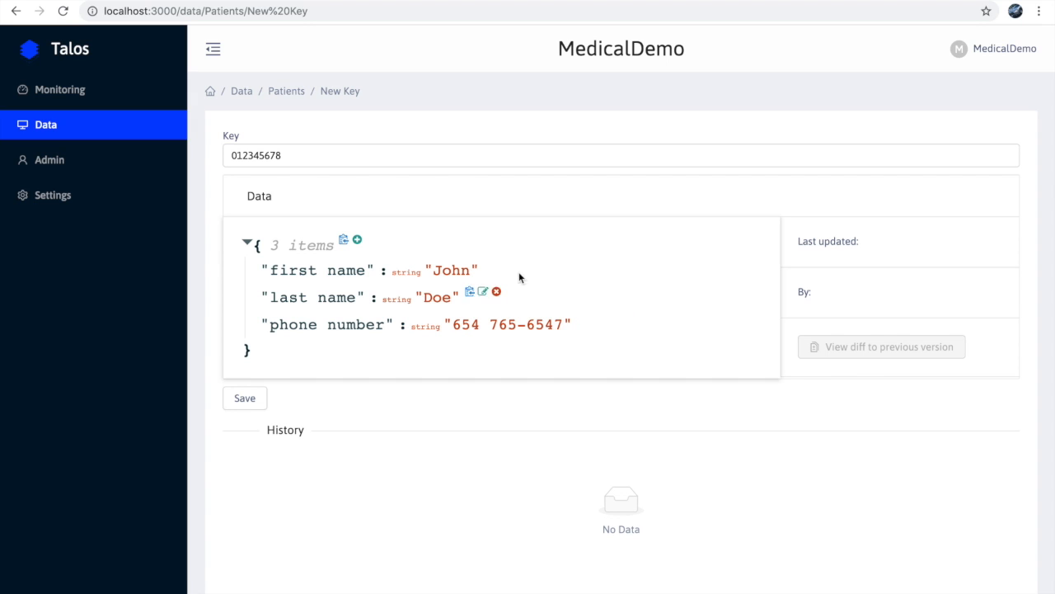
- Add an "address" field containing the patient's street address and save the new record
click(357, 241)
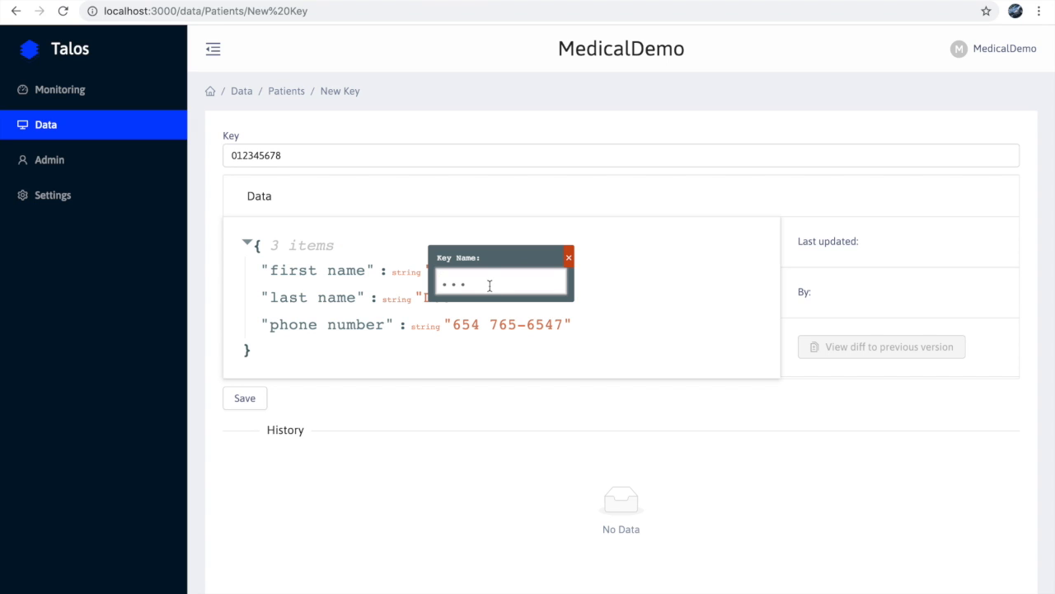
text(address)
click(560, 277)
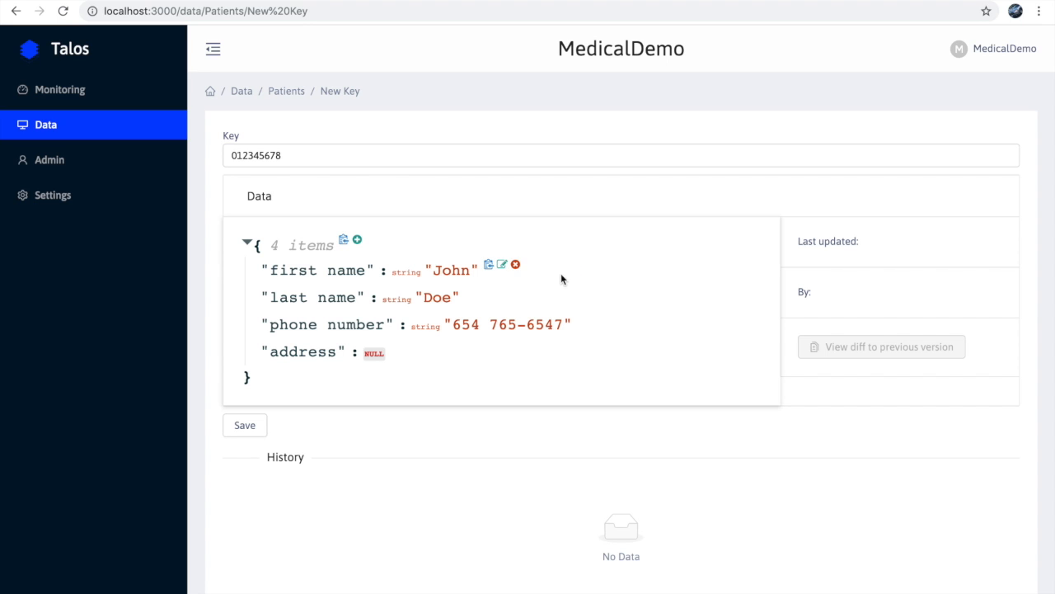
click(403, 348)
double_click(408, 348)
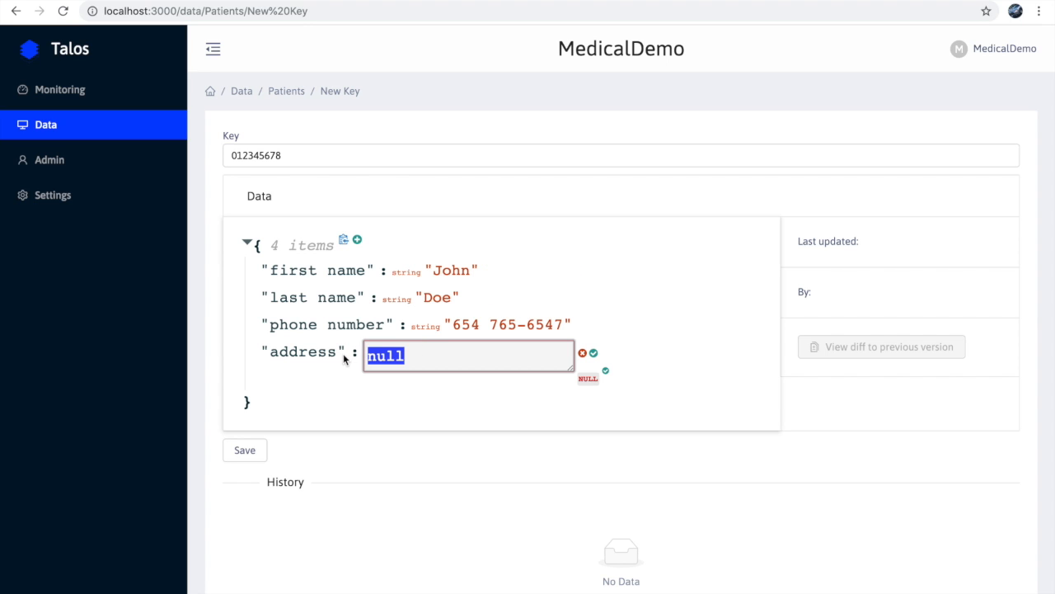
text(435)
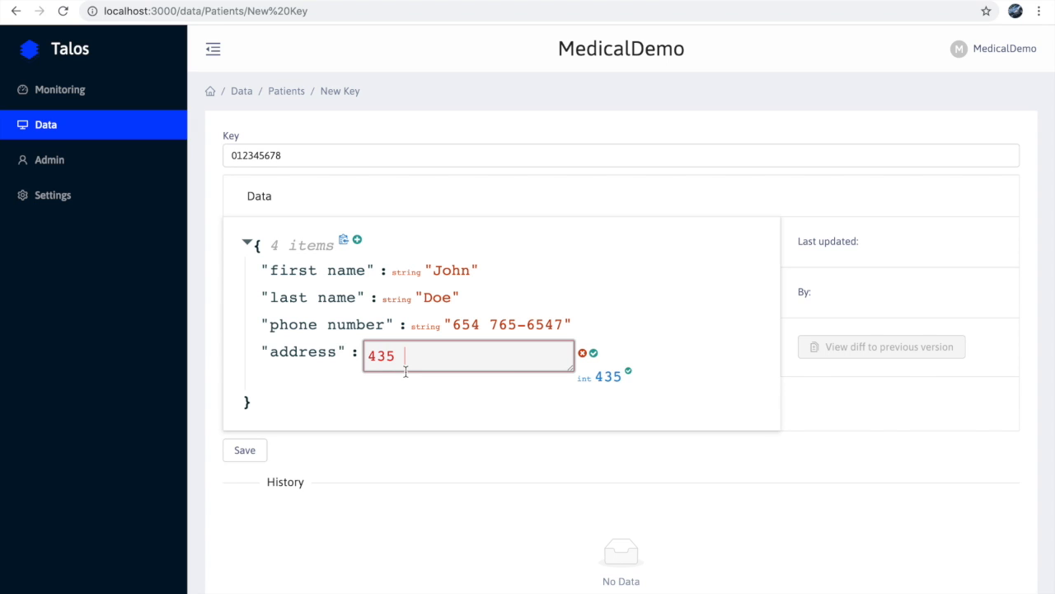
text( False Addres)
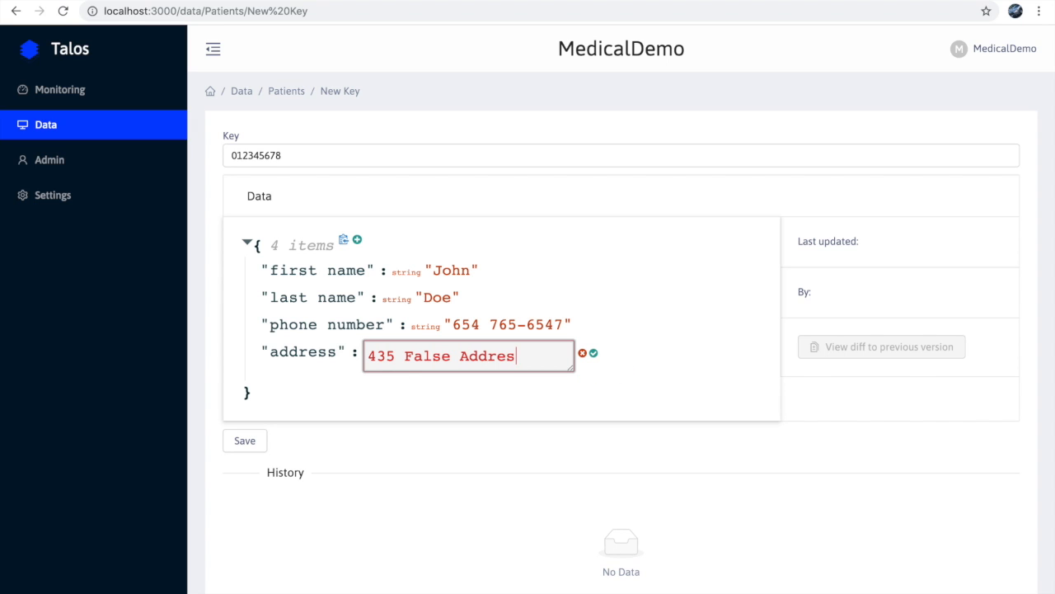
text(s Street)
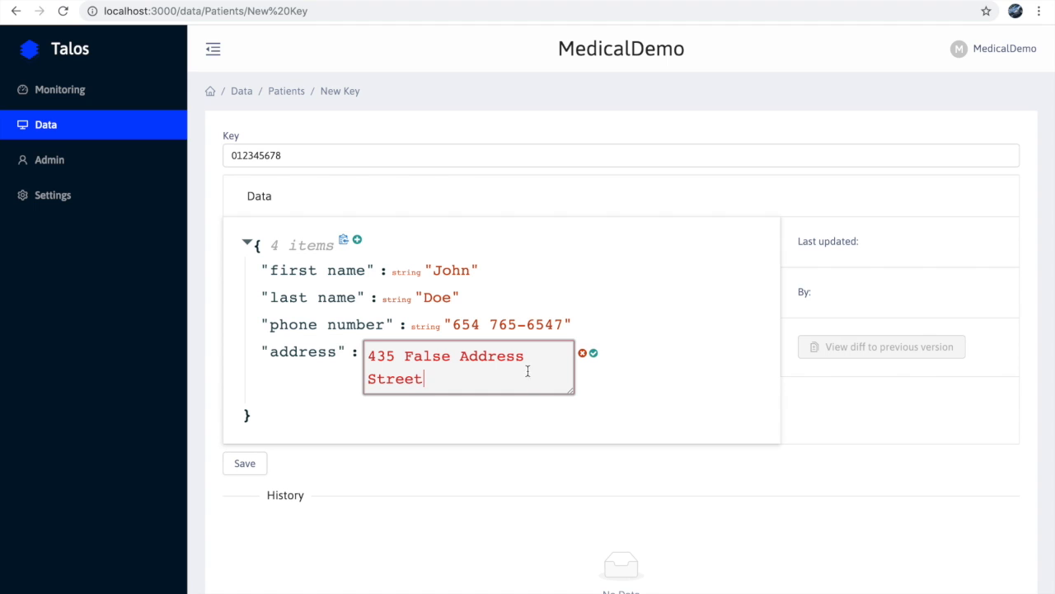
click(594, 353)
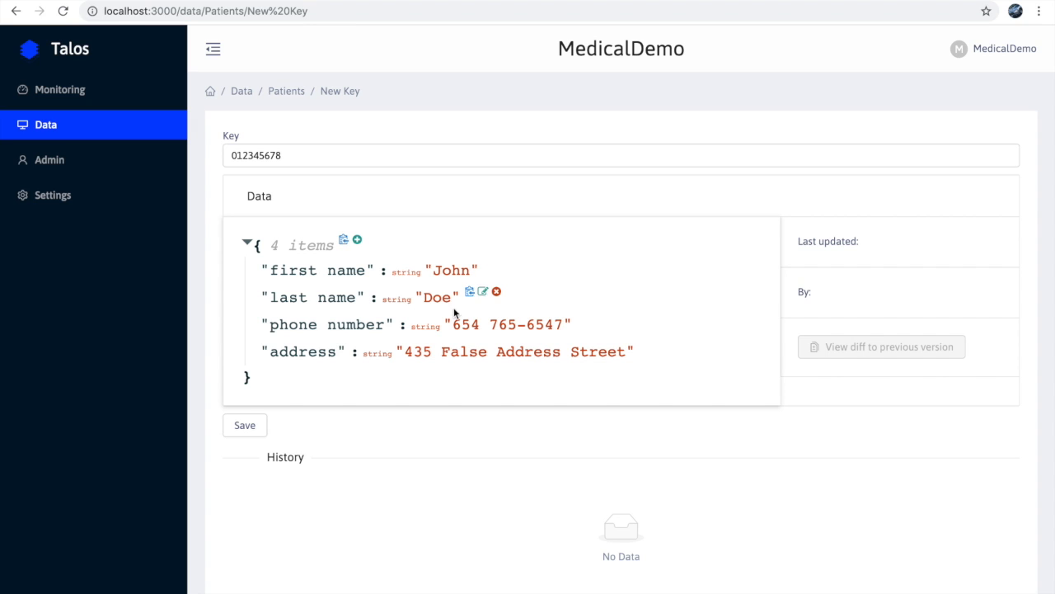
click(253, 428)
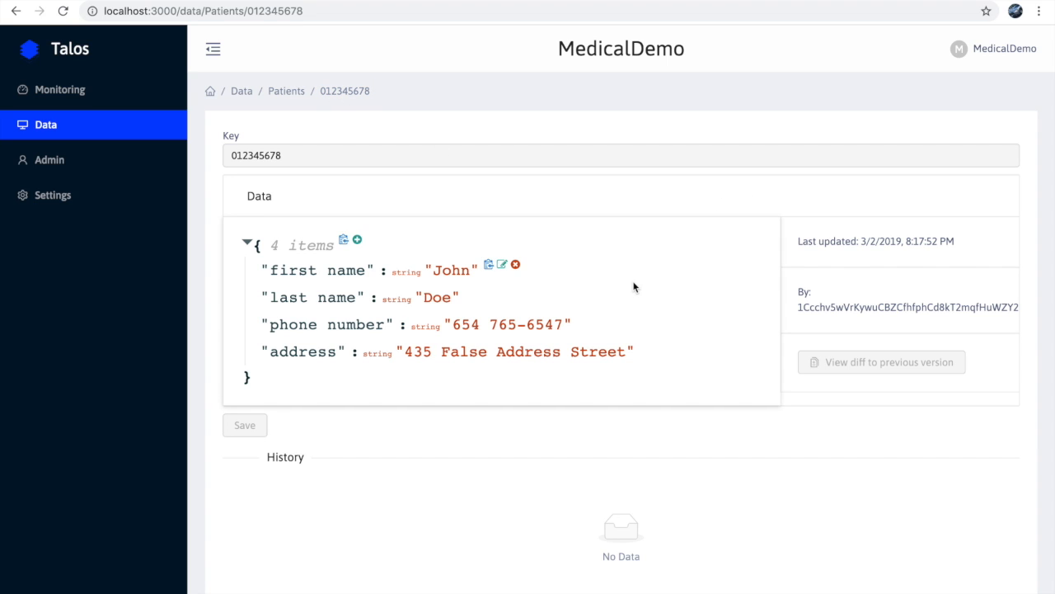
- Examine the saved record's last update time and the address of its publisher
drag(828, 246, 907, 240)
click(911, 241)
double_click(918, 241)
click(958, 240)
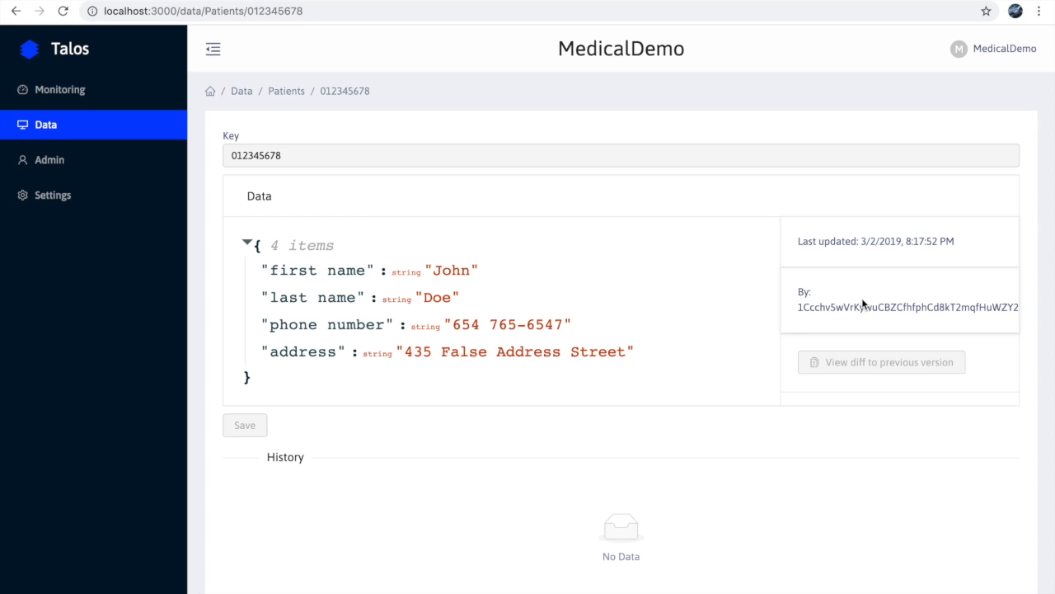
drag(798, 307, 1023, 308)
click(990, 290)
- Check the record's modification time and version count in the Patients stream, and the stream's version count among the subscribed streams
click(287, 92)
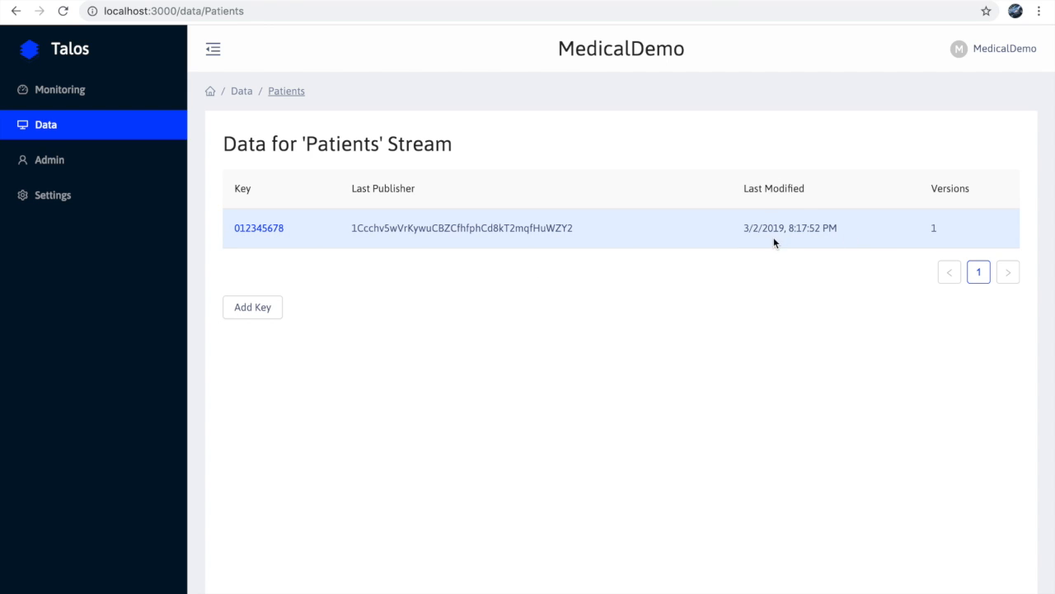
drag(745, 227, 837, 228)
click(835, 237)
drag(931, 228, 941, 237)
click(244, 91)
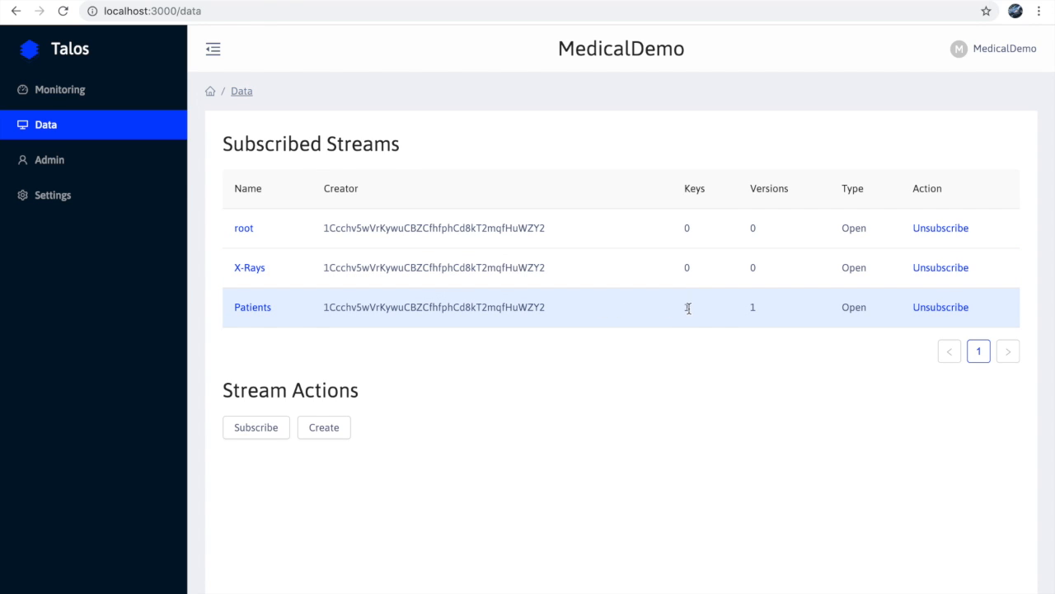
click(757, 307)
- Open the existing record in the Patients stream and add a "date of birth" field to its data
click(253, 310)
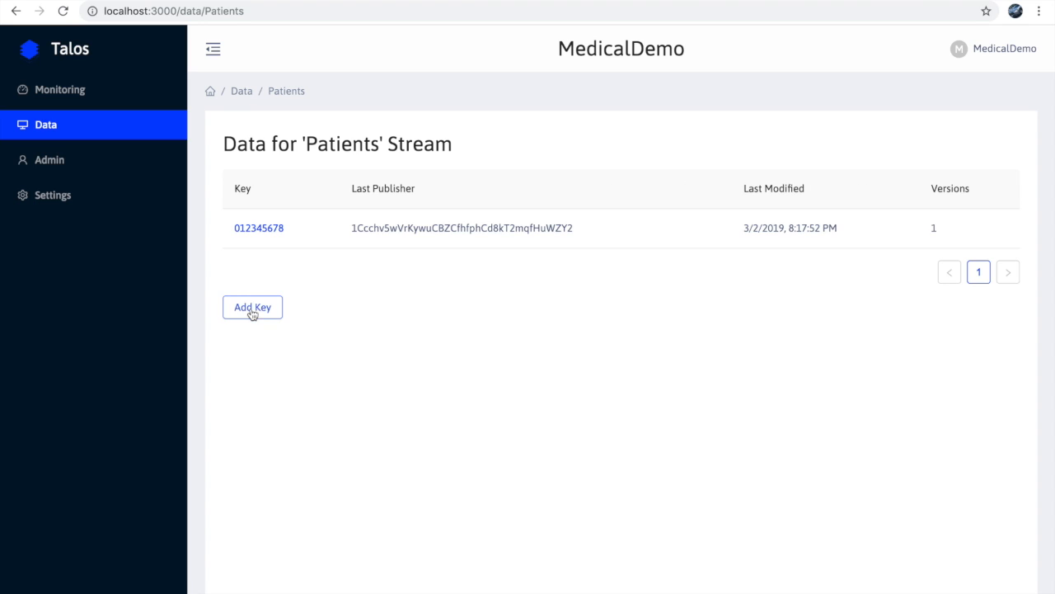
click(271, 232)
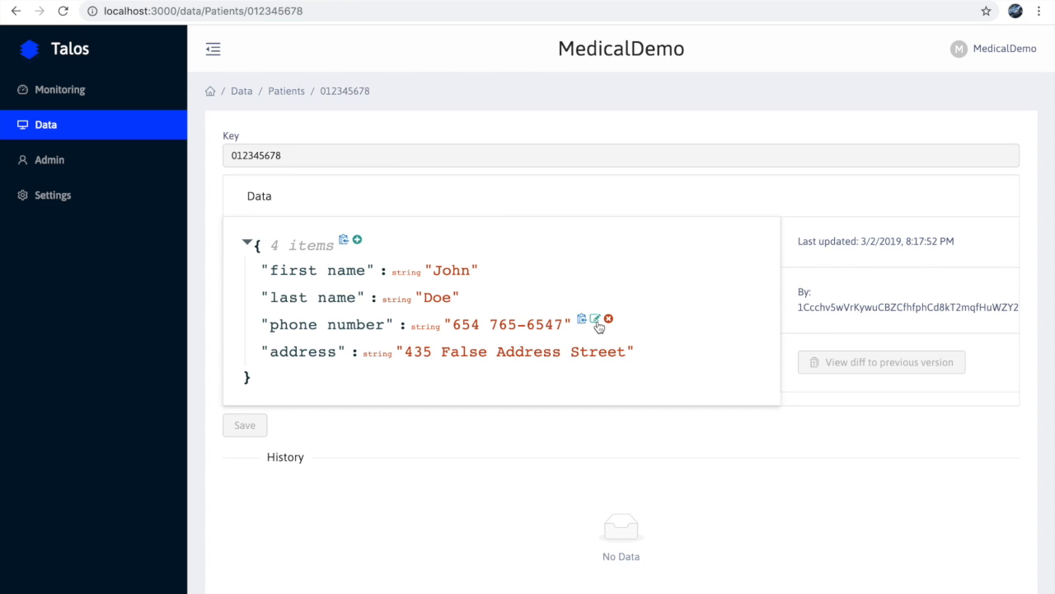
click(357, 240)
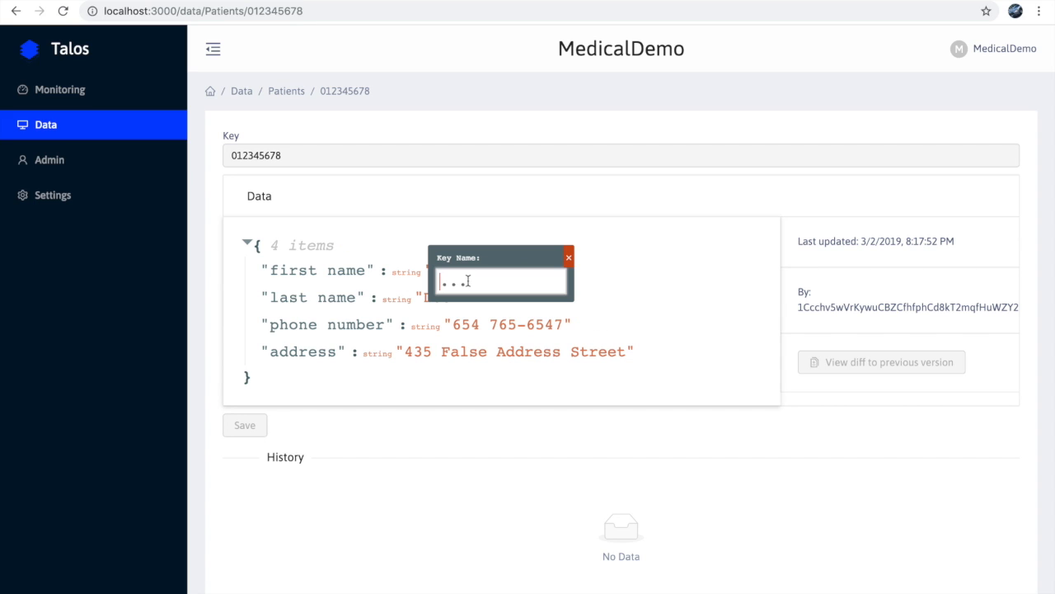
text(date of birth)
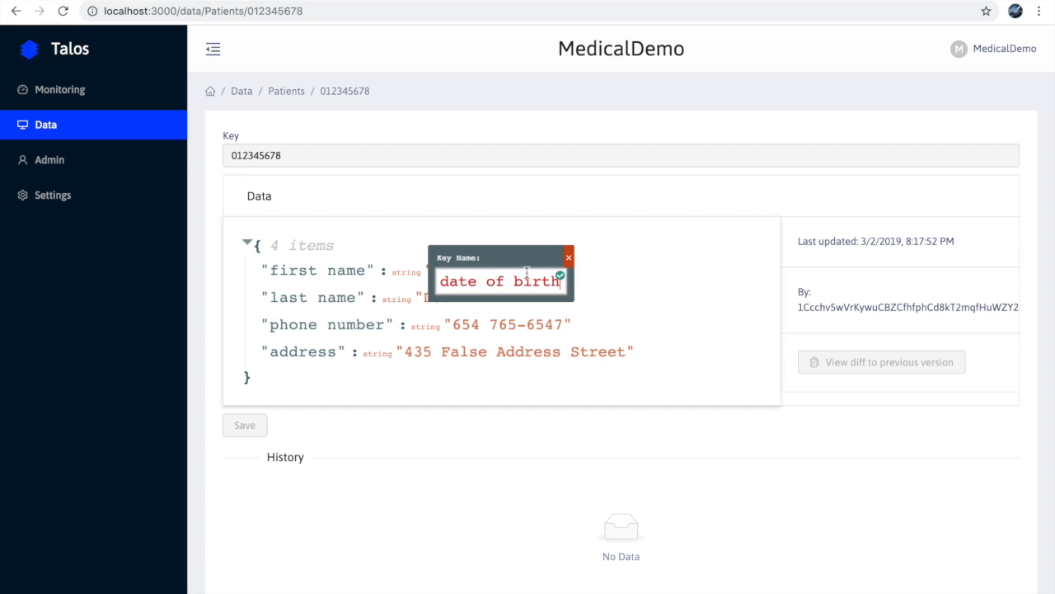
click(560, 276)
- Replace the null value of the "date of birth" field with the patient's date of birth as text
click(465, 375)
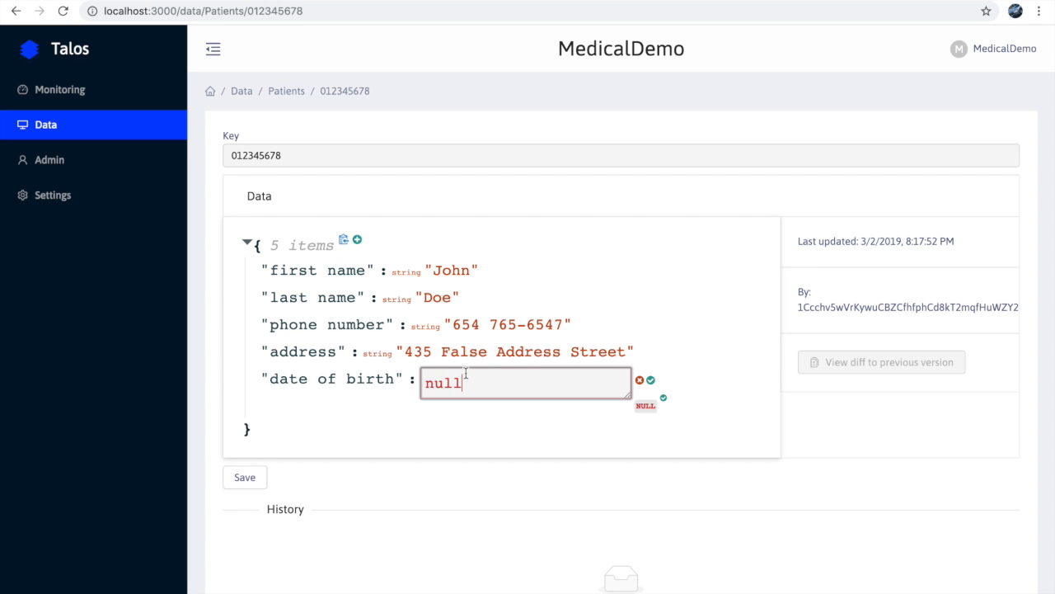
drag(464, 385, 396, 389)
text(Janua)
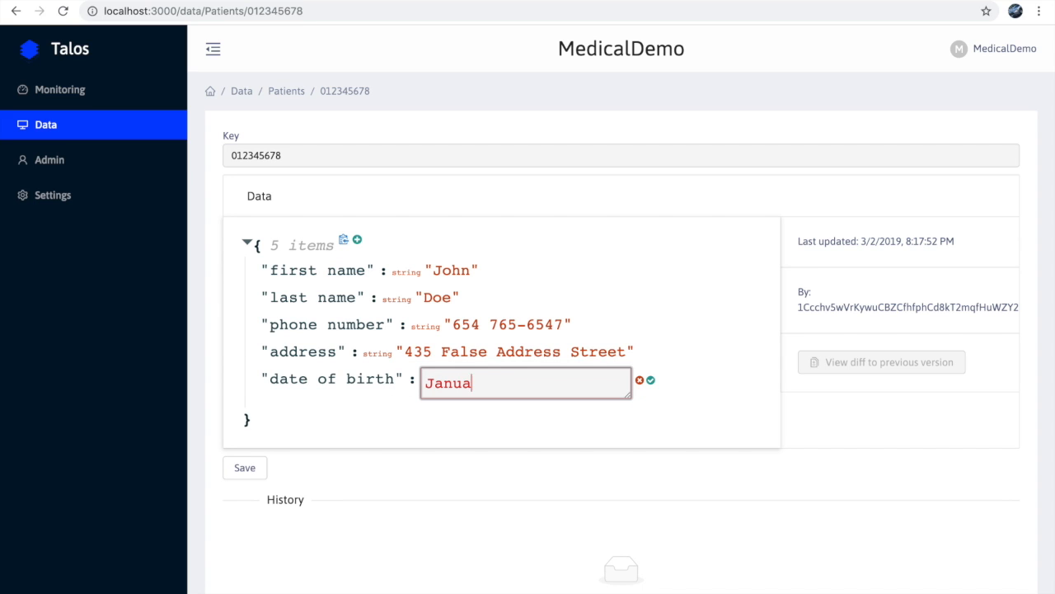
text(ry 1st, 2014)
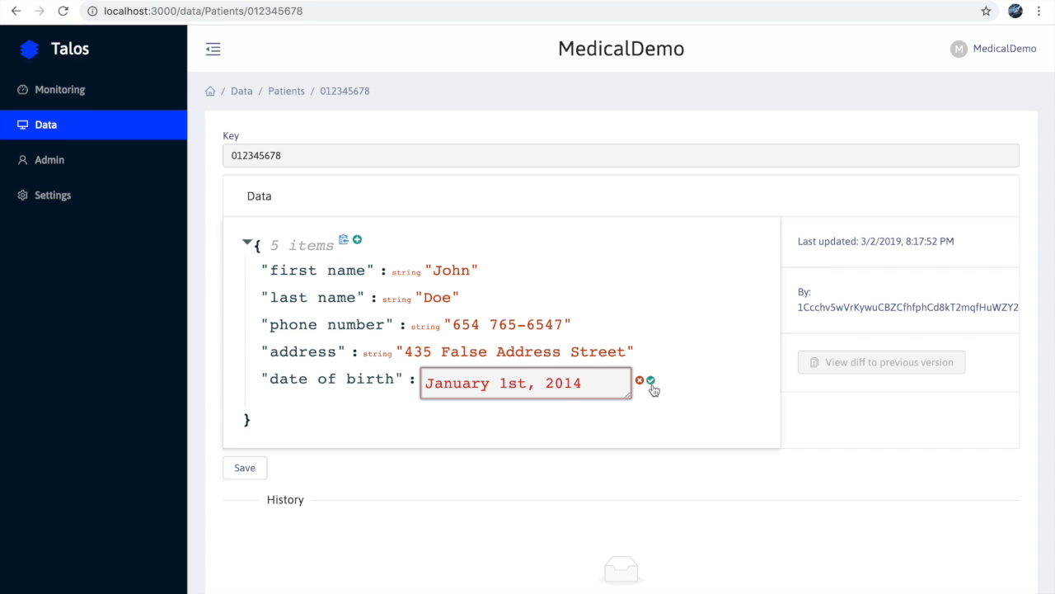
click(650, 381)
mouse_move(582, 339)
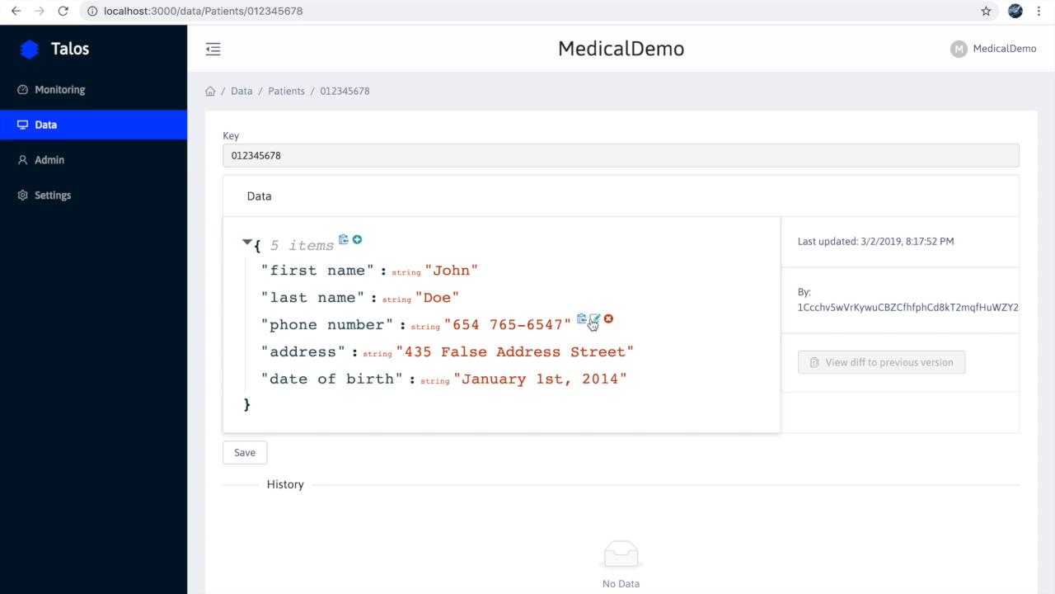
mouse_move(473, 286)
click(596, 321)
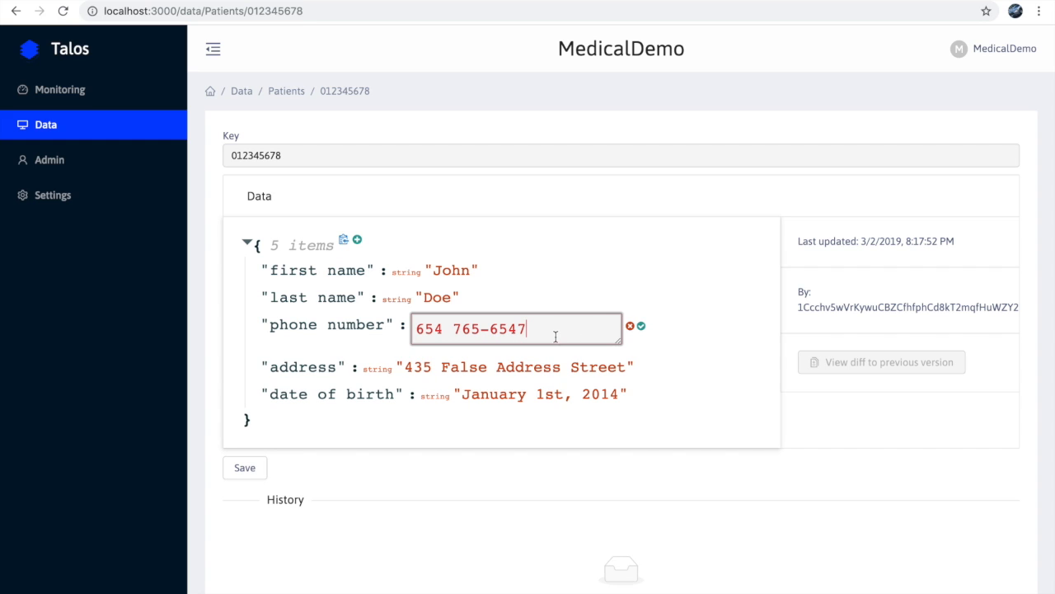
key(BackSpace)
text(8)
click(467, 329)
key(BackSpace)
text(7)
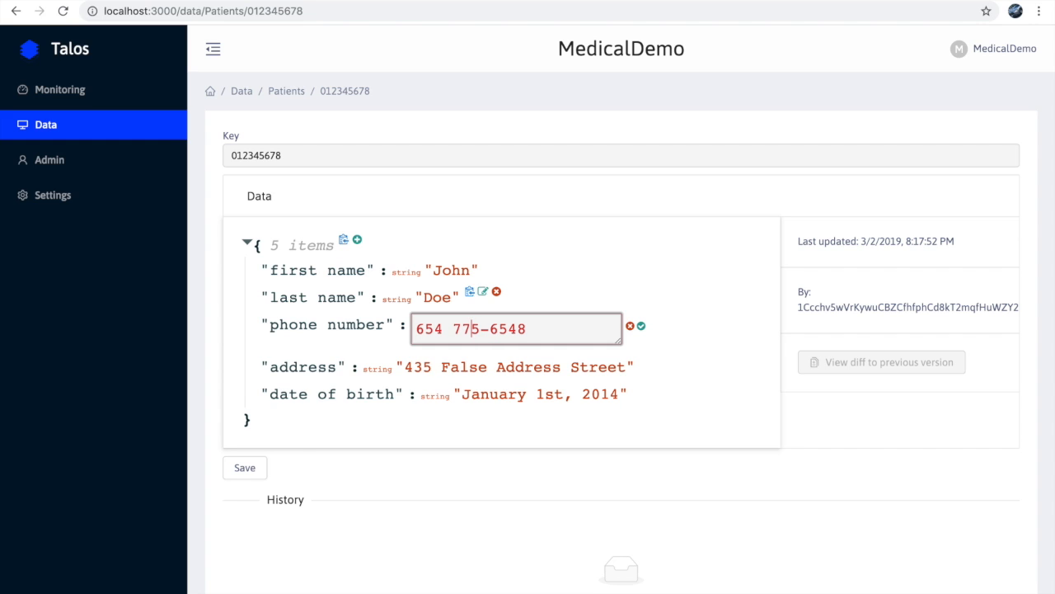
click(630, 327)
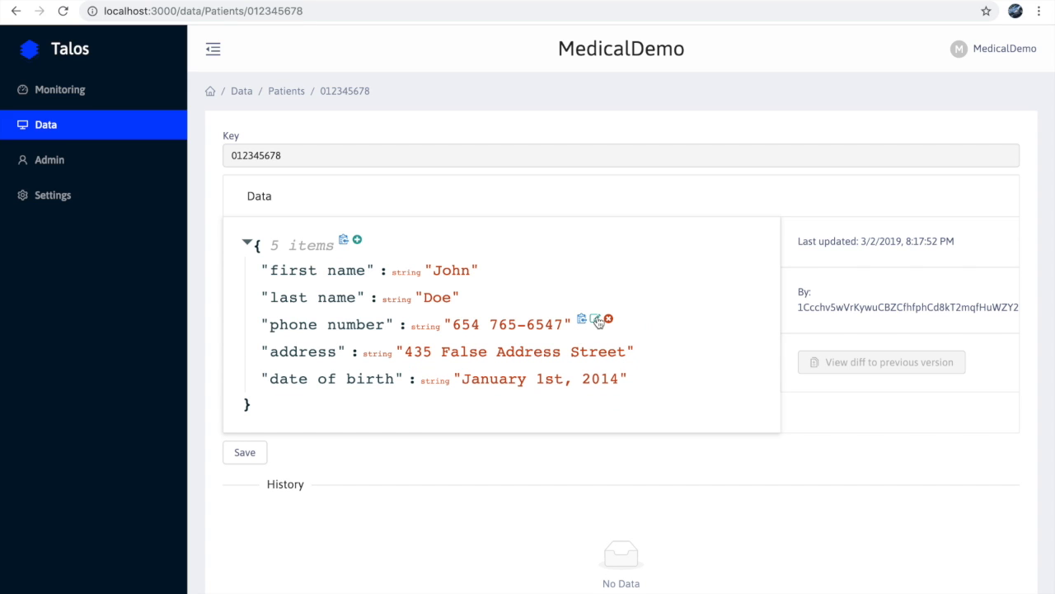
- Correct two digits of the patient's phone number in the "phone number" field and apply the edit
click(594, 318)
key(BackSpace)
text(8)
click(471, 328)
key(BackSpace)
text(7)
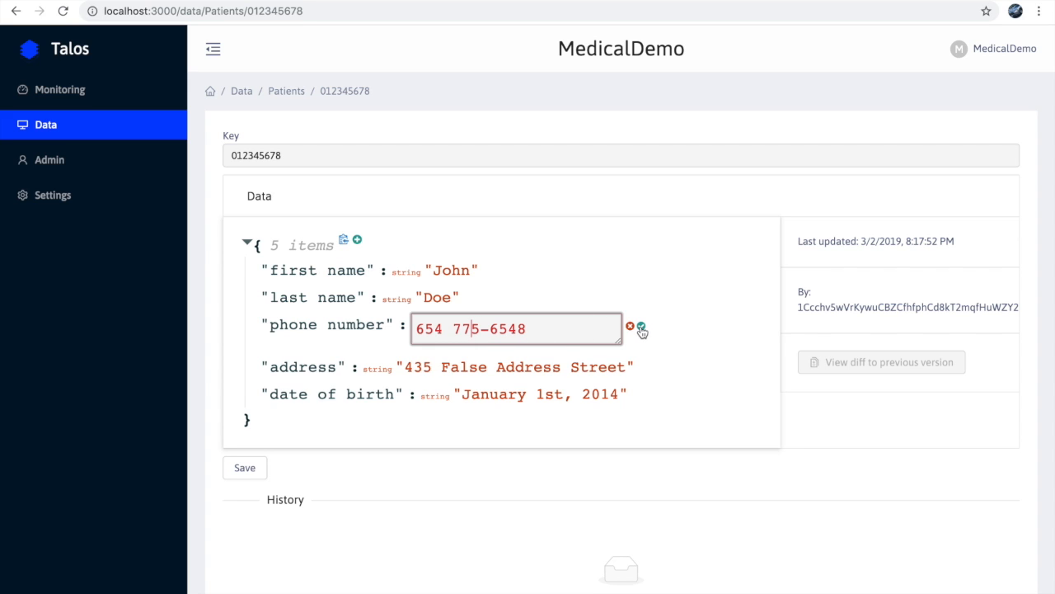
click(641, 329)
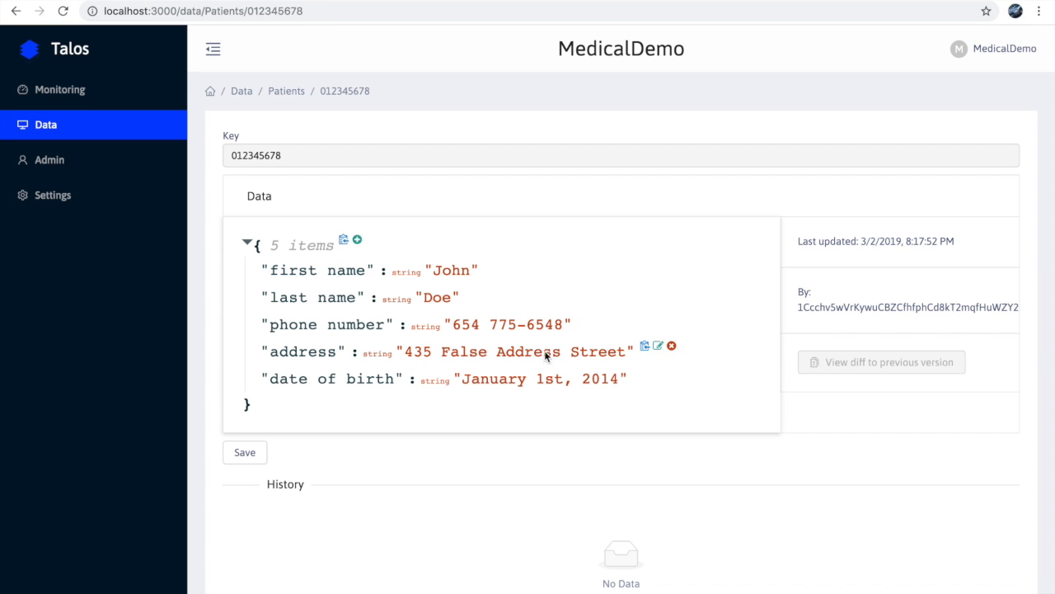
- Copy the value of the "address" field and the record's whole data object to the clipboard
click(647, 348)
click(344, 244)
- Delete the "last name" field from the record's data and save the updated record
click(497, 292)
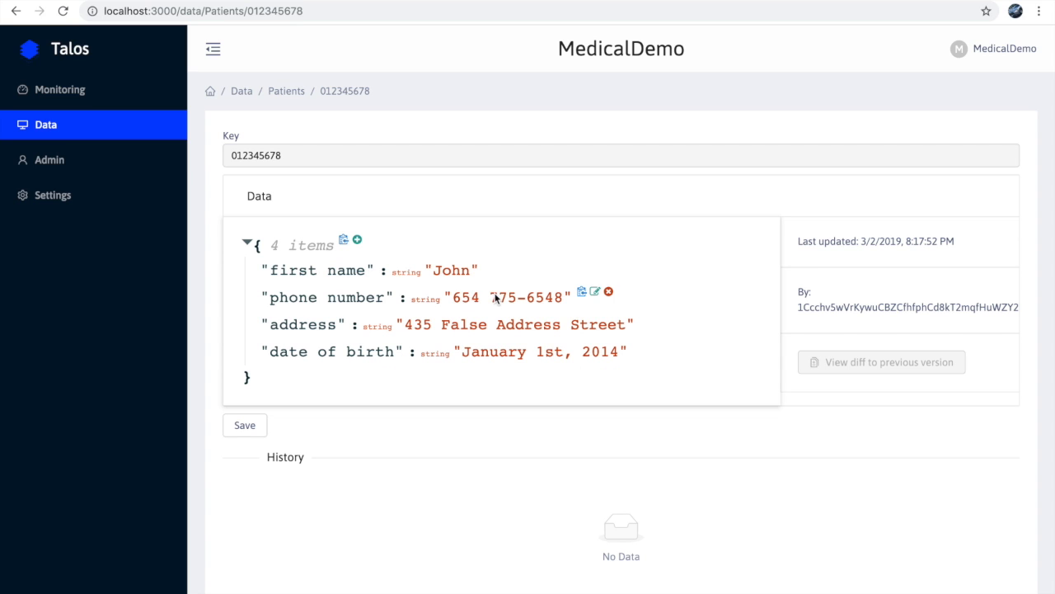
click(262, 425)
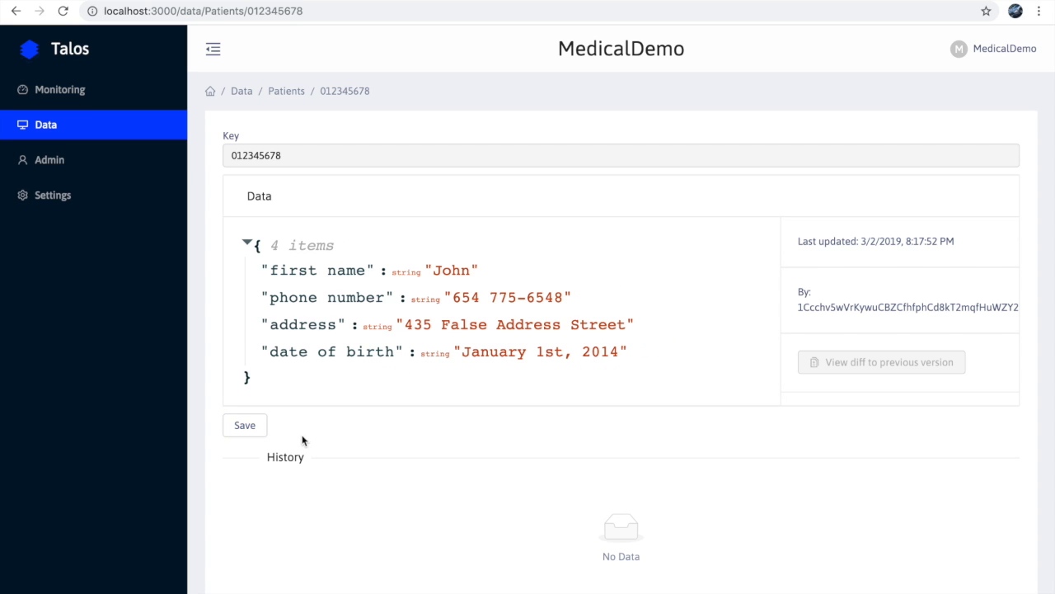
click(240, 425)
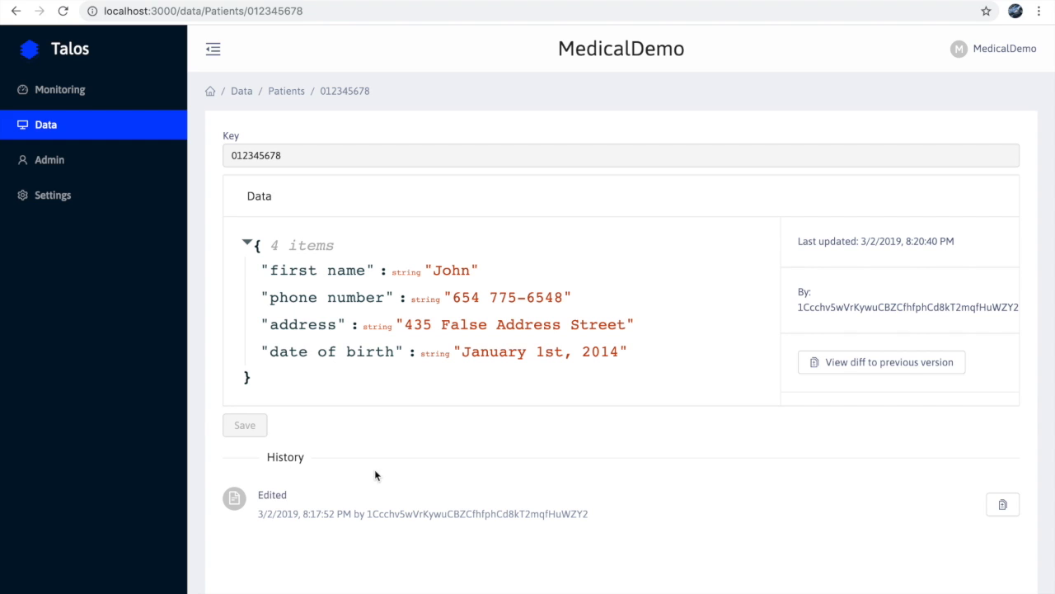
- Check the record's last update time and open the diff to its previous version
drag(911, 243, 956, 244)
click(954, 245)
click(892, 366)
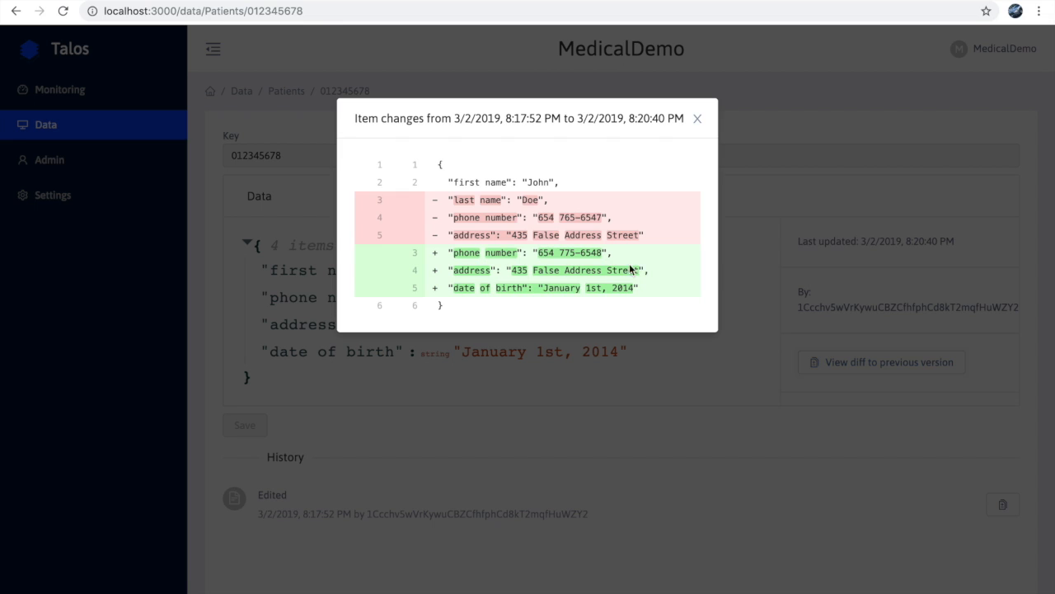
- Examine the removed and changed fields and the compared version times in the diff, and close it
triple_click(492, 199)
click(517, 213)
drag(501, 250, 566, 264)
click(546, 265)
drag(461, 203, 549, 202)
click(549, 202)
drag(456, 217, 604, 250)
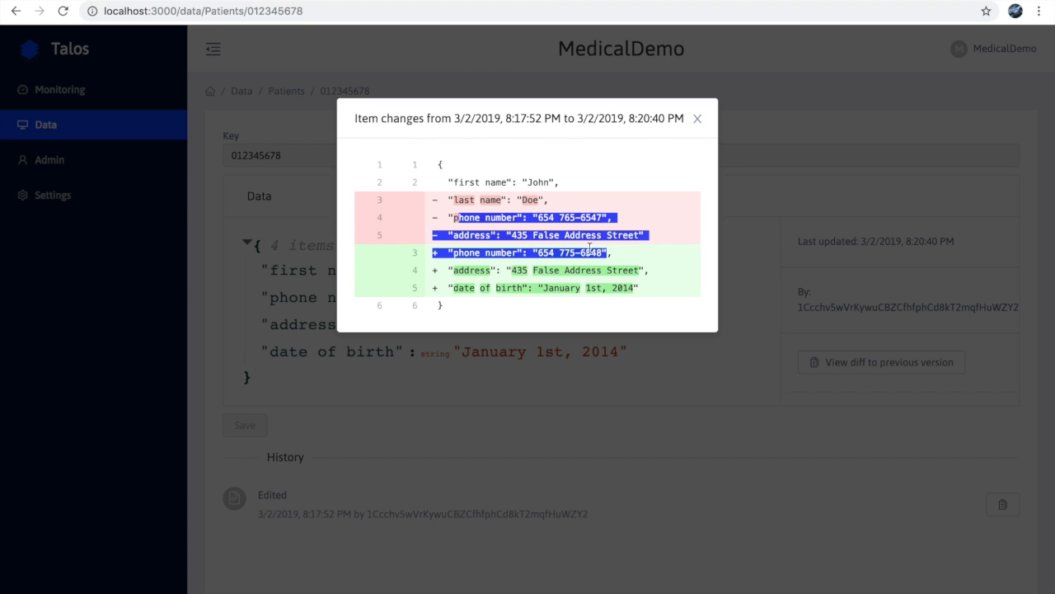
click(609, 253)
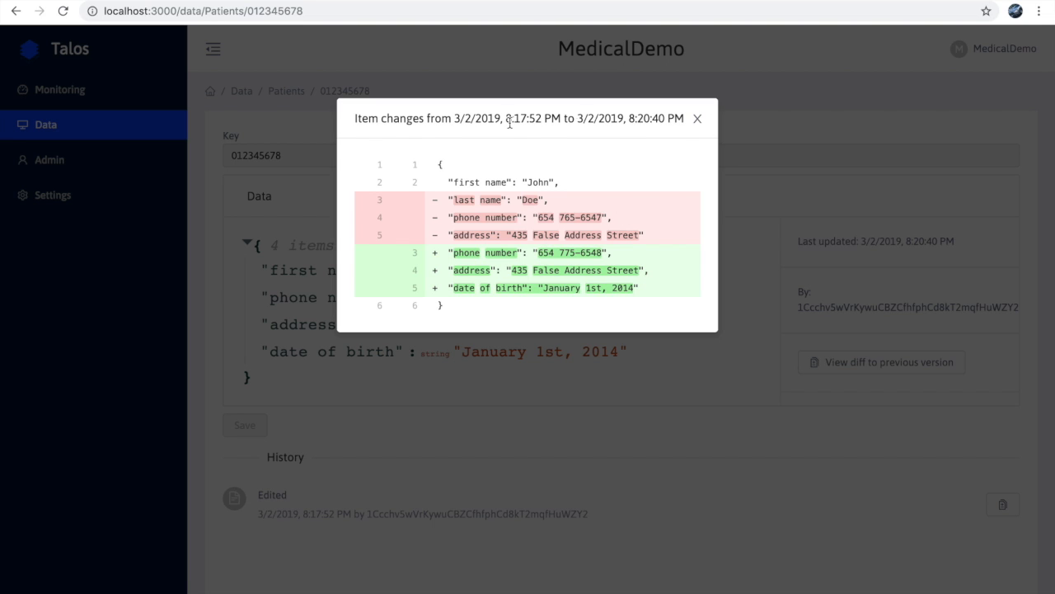
drag(455, 120, 684, 134)
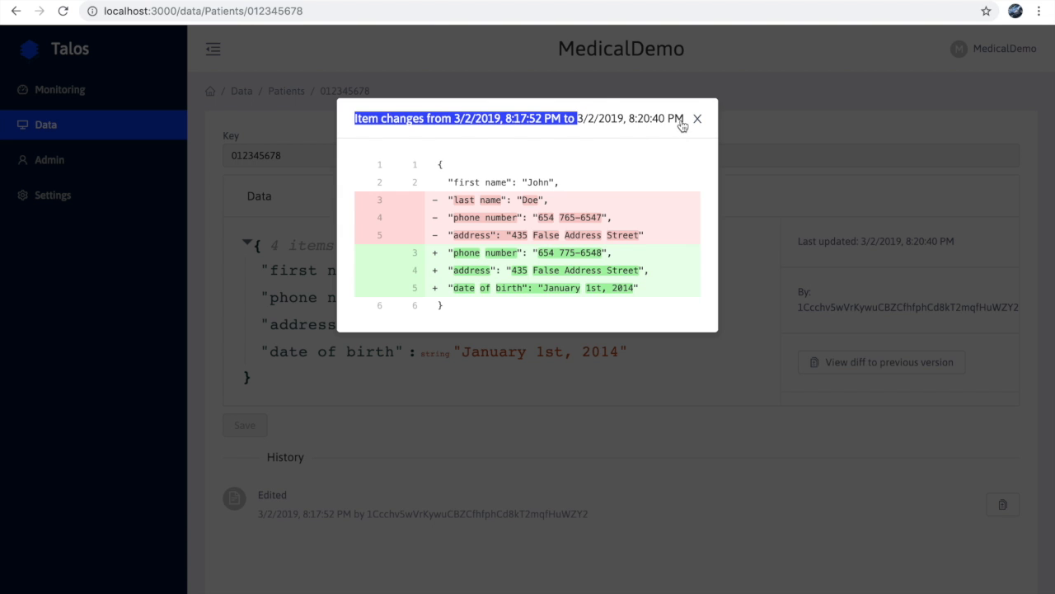
click(697, 120)
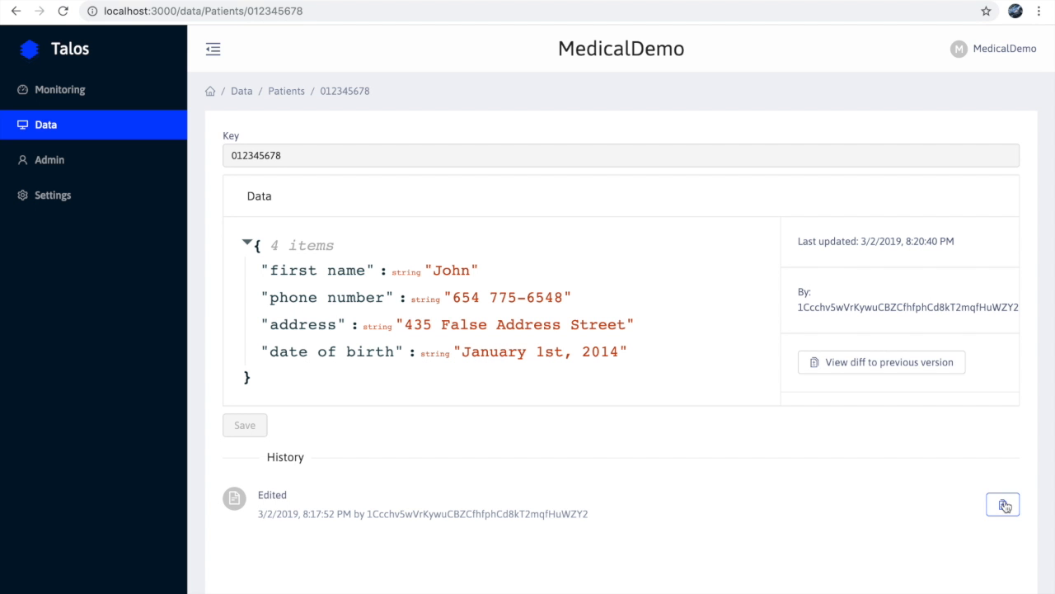